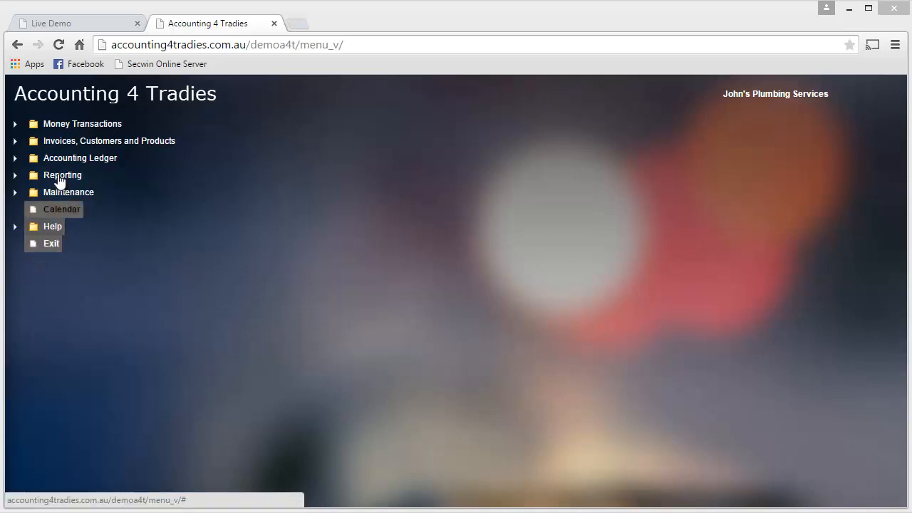
- Start a new product or service record named Labour, priced by Units, with Hrs as its unit
left_click(60, 141)
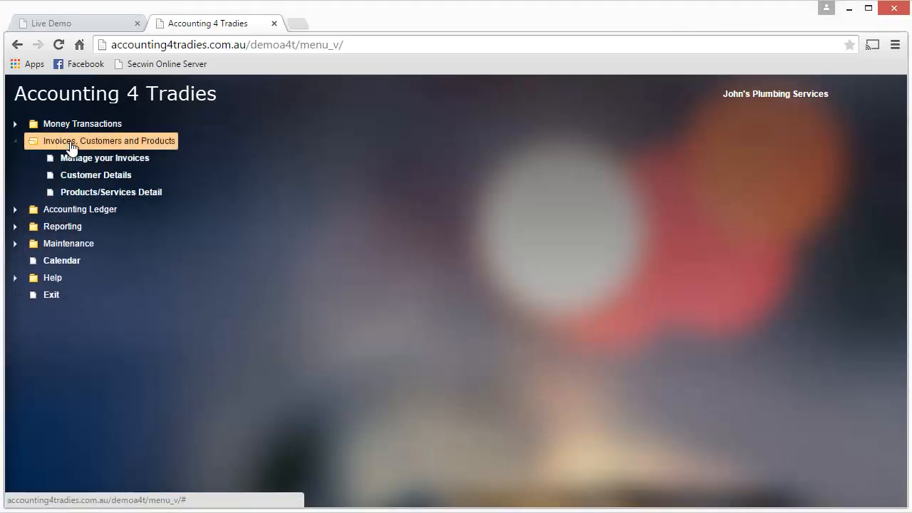
left_click(126, 196)
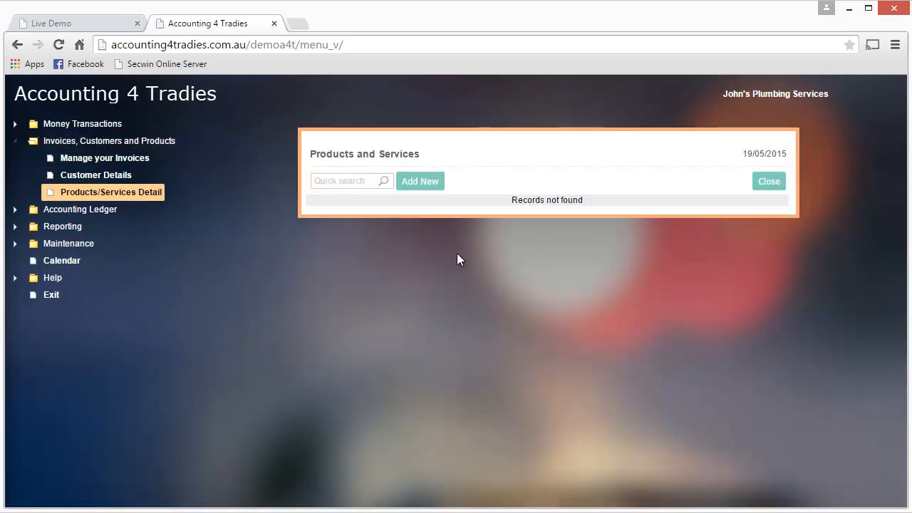
left_click(420, 181)
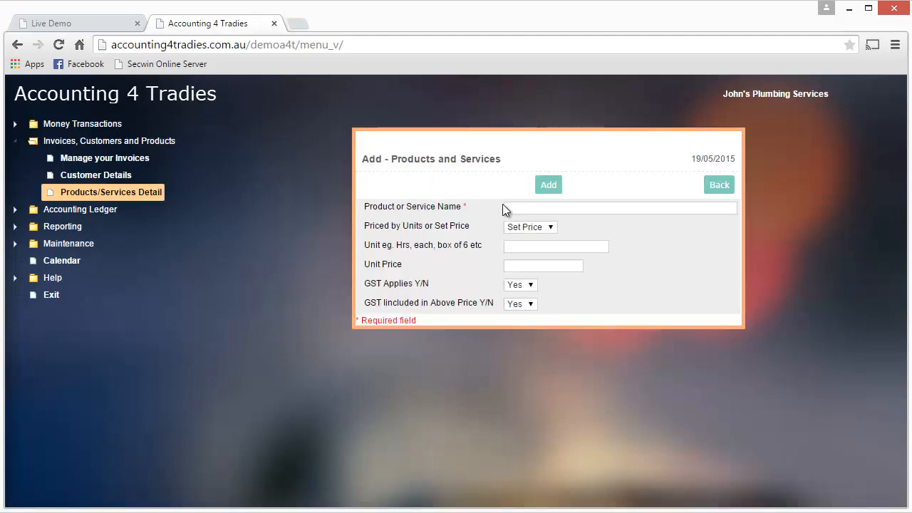
left_click(509, 208)
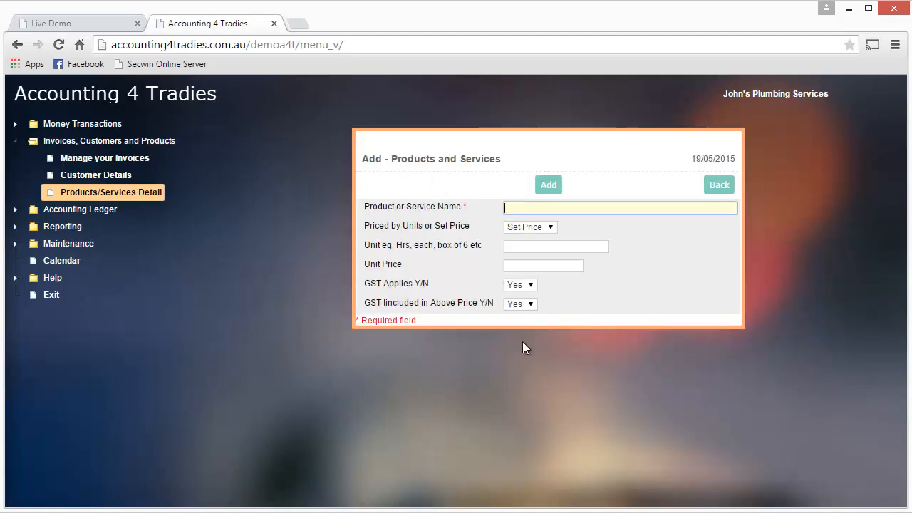
type("Labour")
key("Tab")
key("Down")
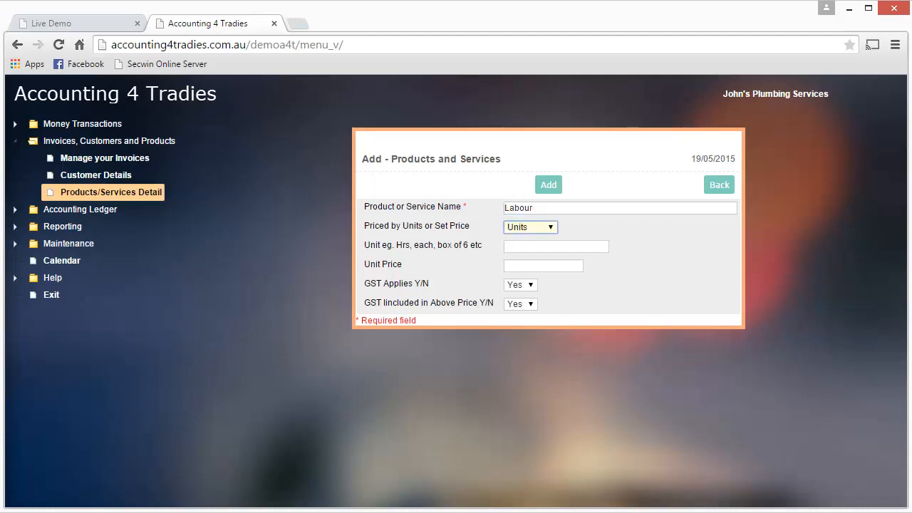
key("Tab")
type("Hrs")
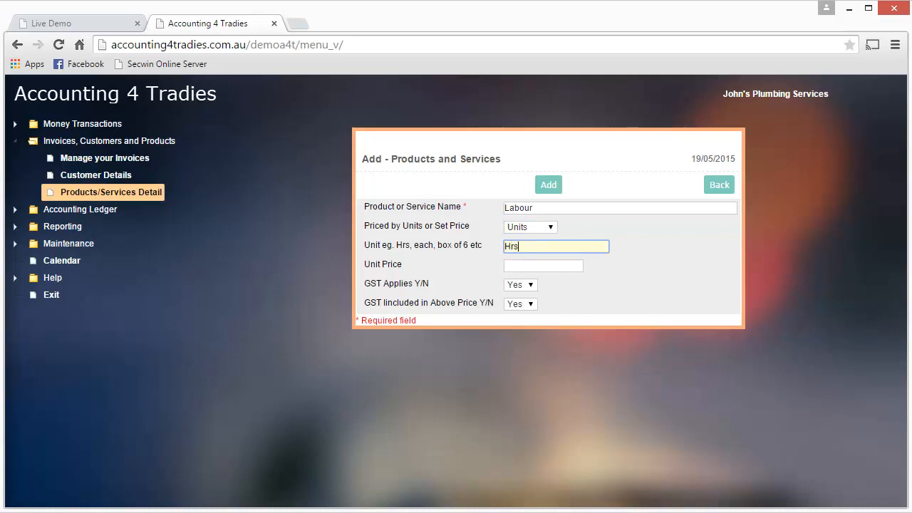
- Set the Labour unit price to 75.00 and add the record, leaving both GST options at Yes
key("Tab")
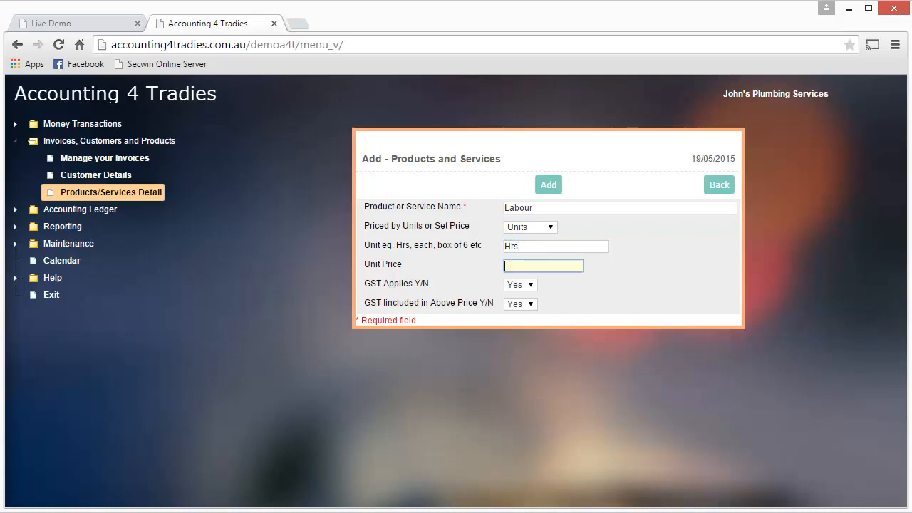
type("75.00")
key("Tab")
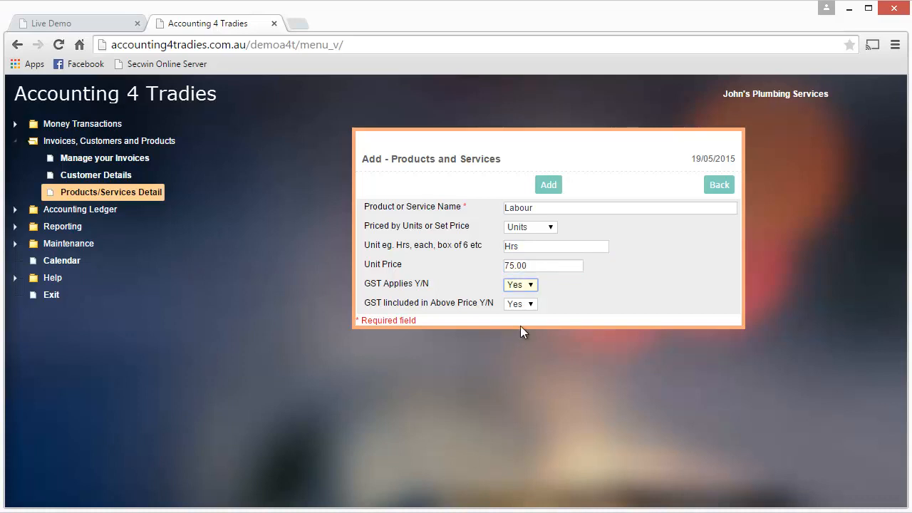
left_click(549, 186)
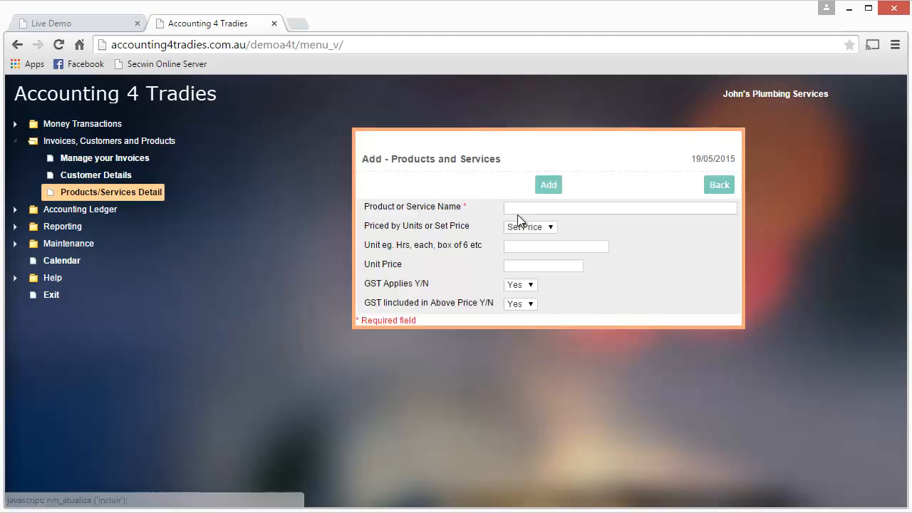
- Name the next product Hot Water System and price it by Units
left_click(515, 207)
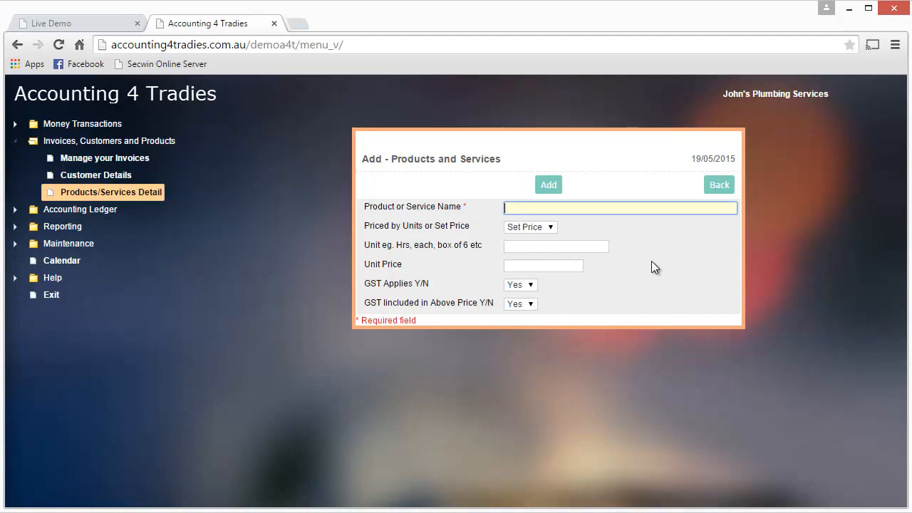
type("Hot Water System")
key("Tab")
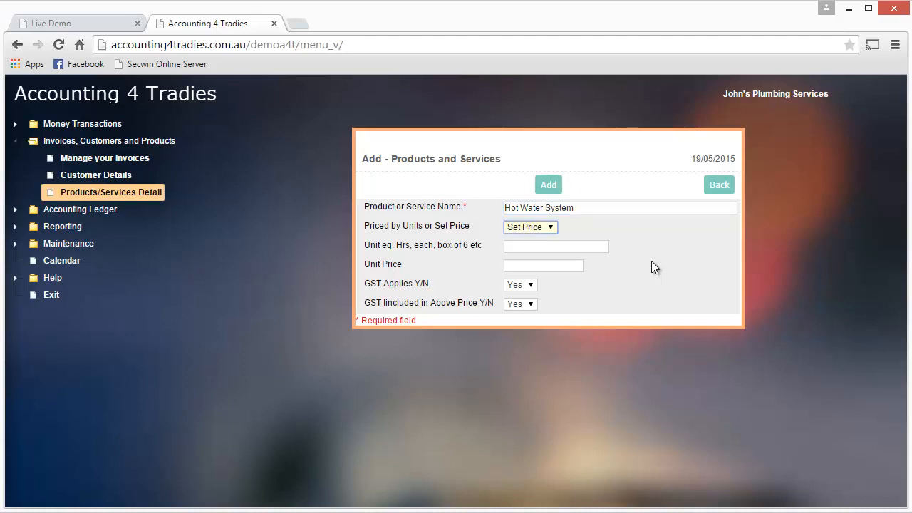
left_click(535, 232)
left_click(537, 248)
- Set the Hot Water System unit price to 750.00 with GST not included, and add the product
left_click(573, 265)
type("750.00")
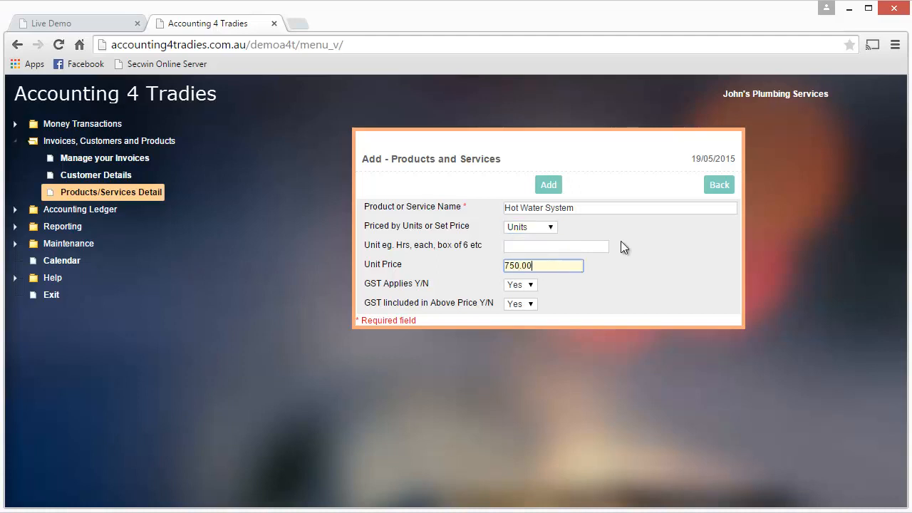
key("Tab")
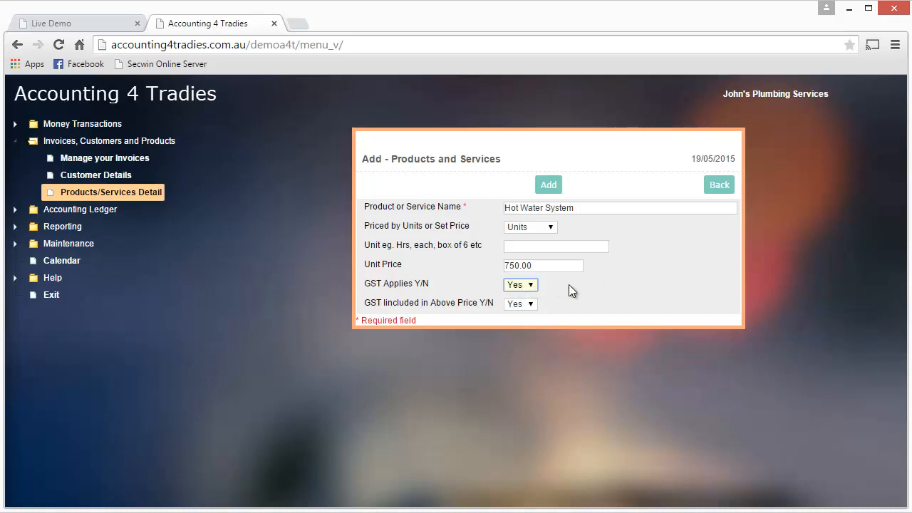
key("Tab")
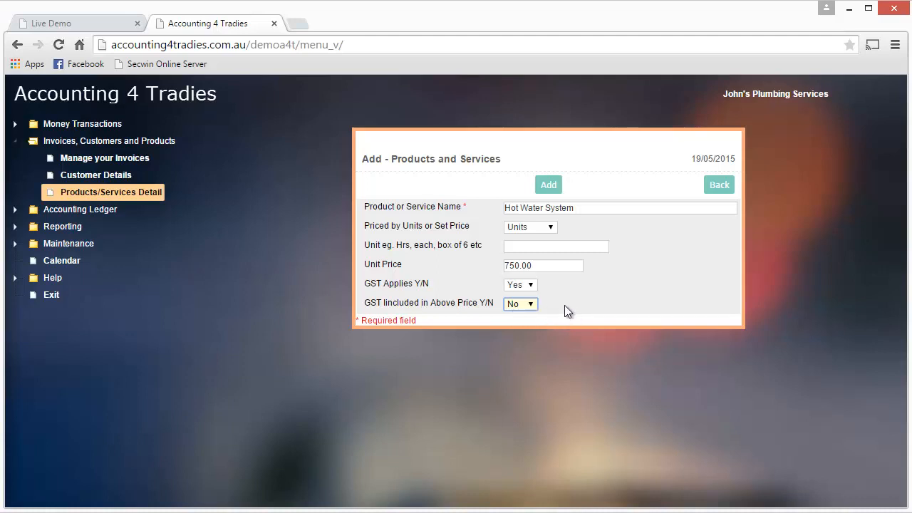
left_click(547, 187)
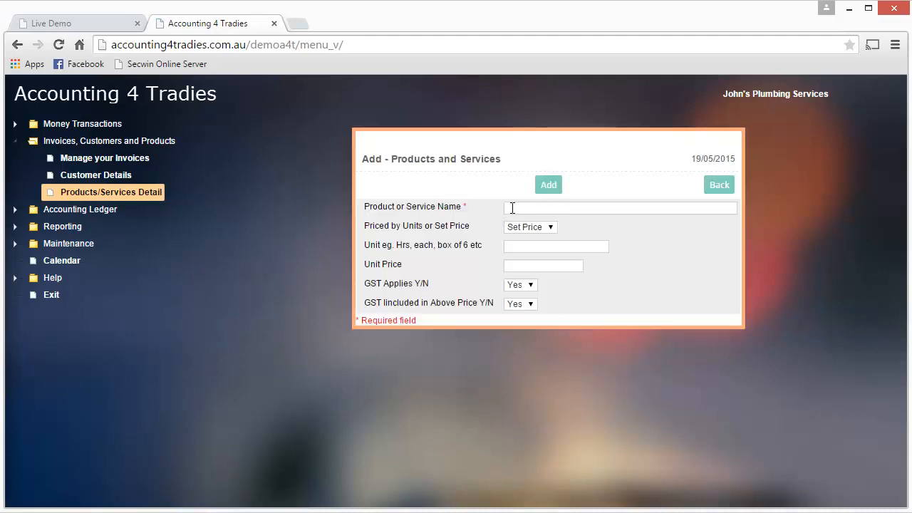
- Name the next service Plumbing Services, keeping it on Set Price with the unit and unit price left blank
left_click(510, 208)
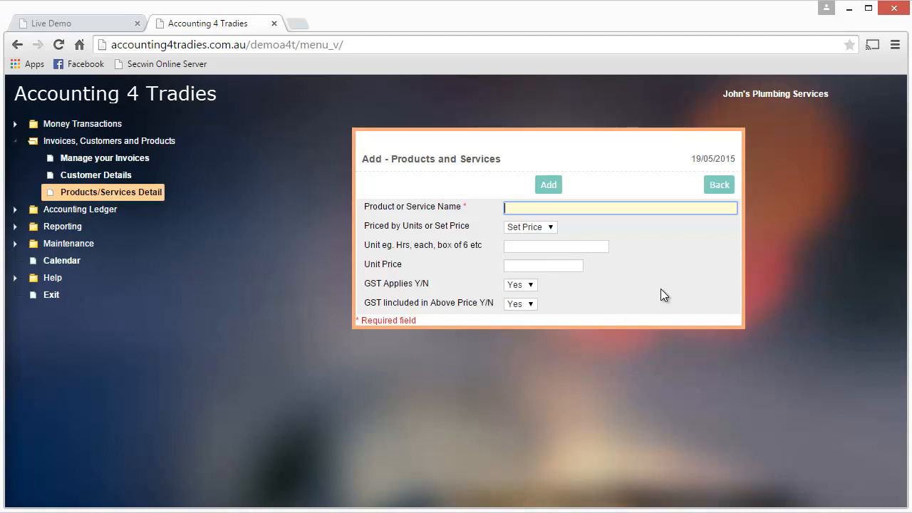
type("Plumbing Services")
key("Tab")
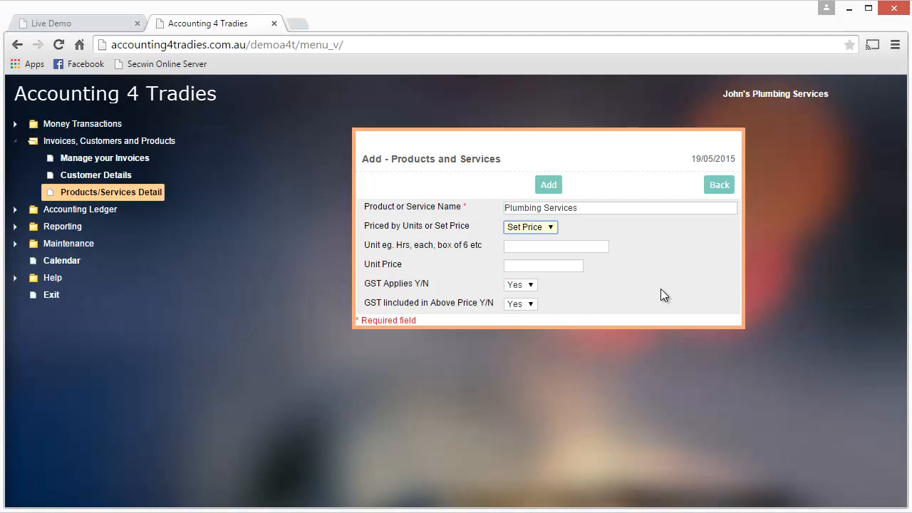
key("Tab")
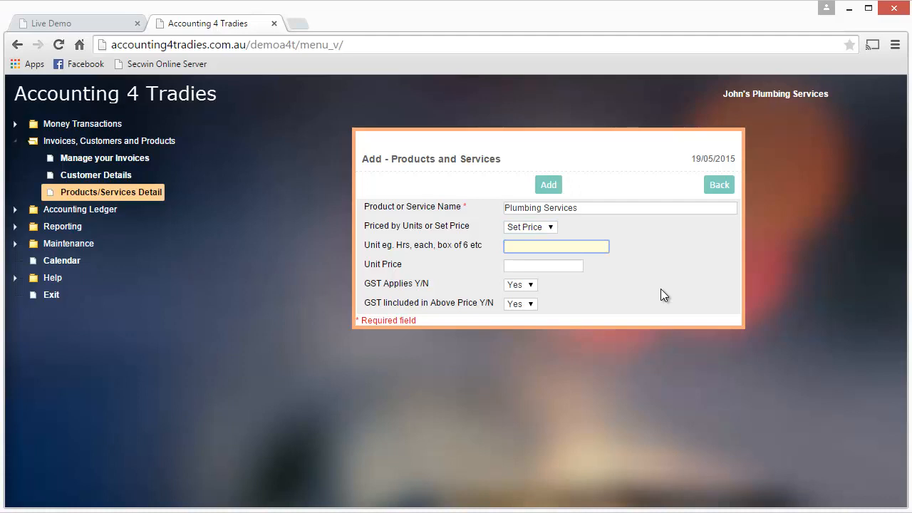
key("Tab")
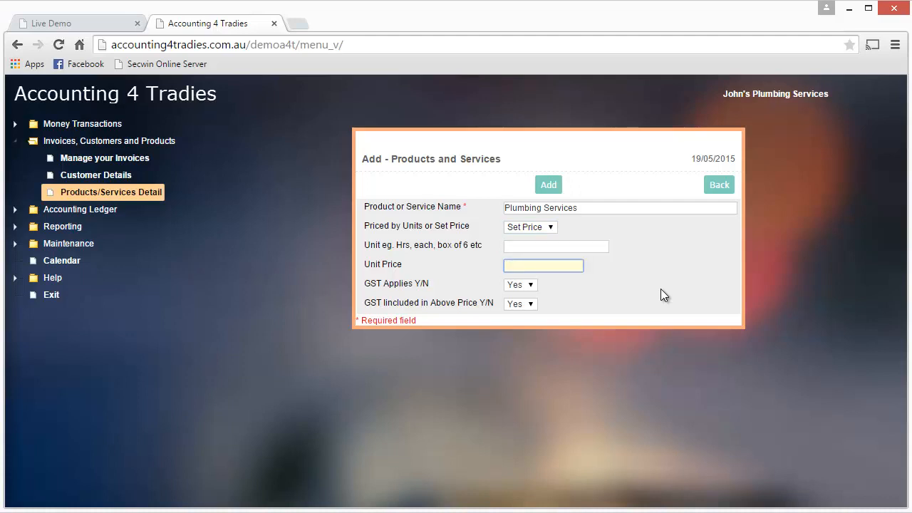
key("Tab")
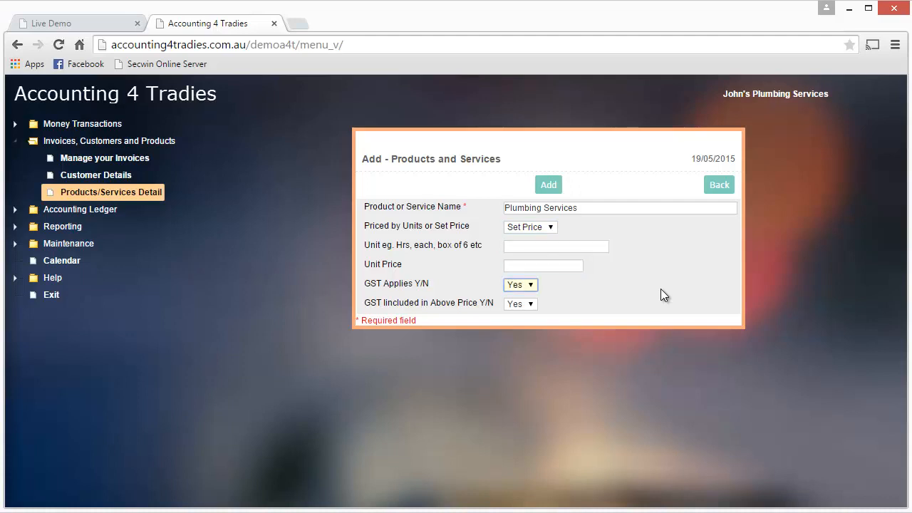
- Mark GST as not included in the Plumbing Services price, add the service and return to the products list
left_click(522, 305)
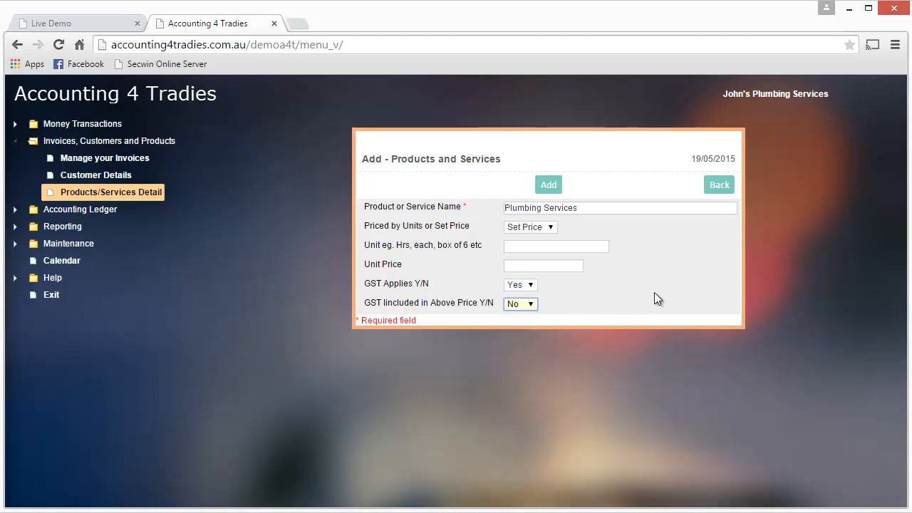
key("Tab")
left_click(548, 185)
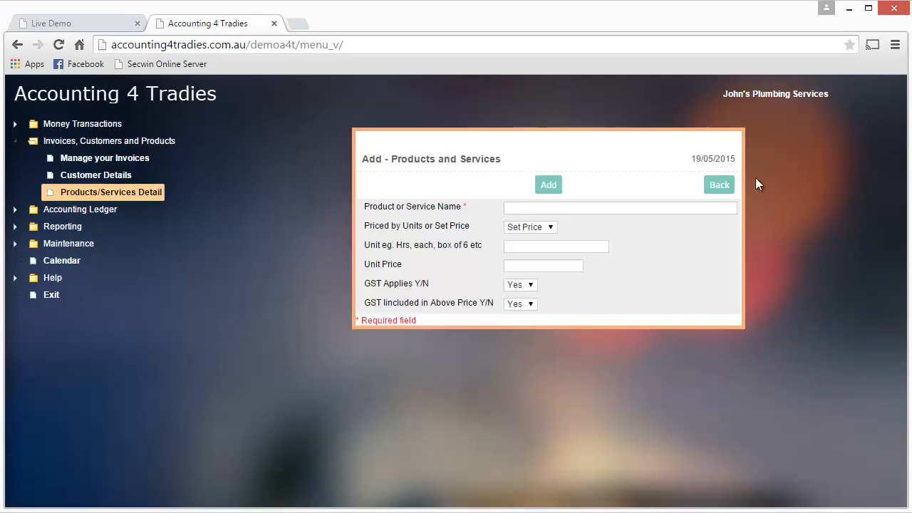
left_click(718, 187)
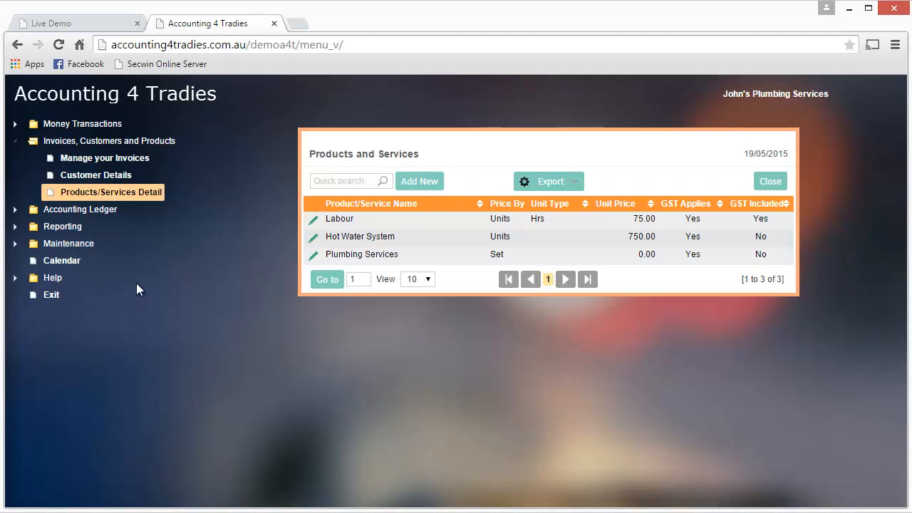
- Start a new customer record in Customer Details and enter the customer's full name
left_click(106, 173)
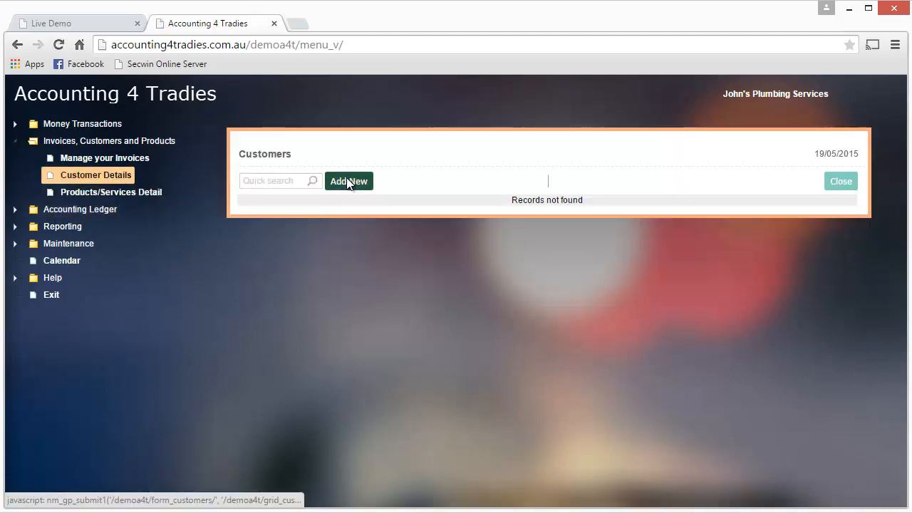
left_click(348, 182)
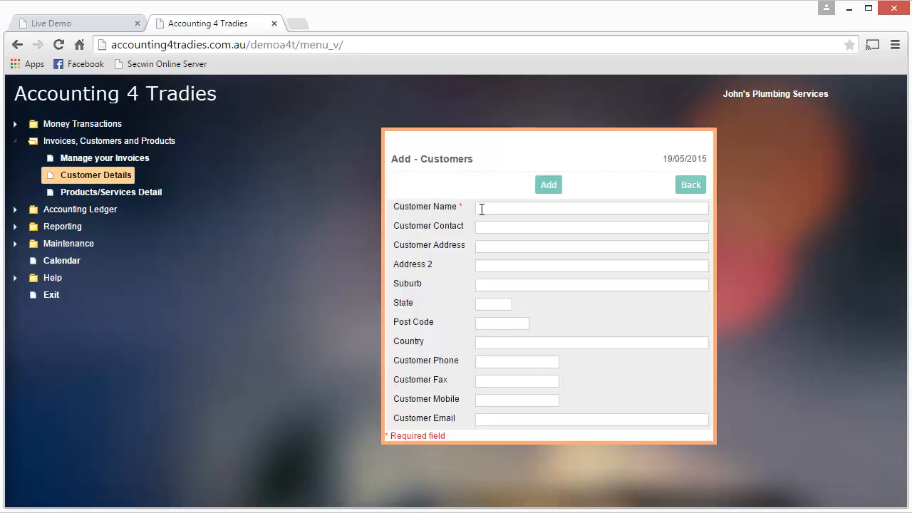
left_click(485, 206)
type("John")
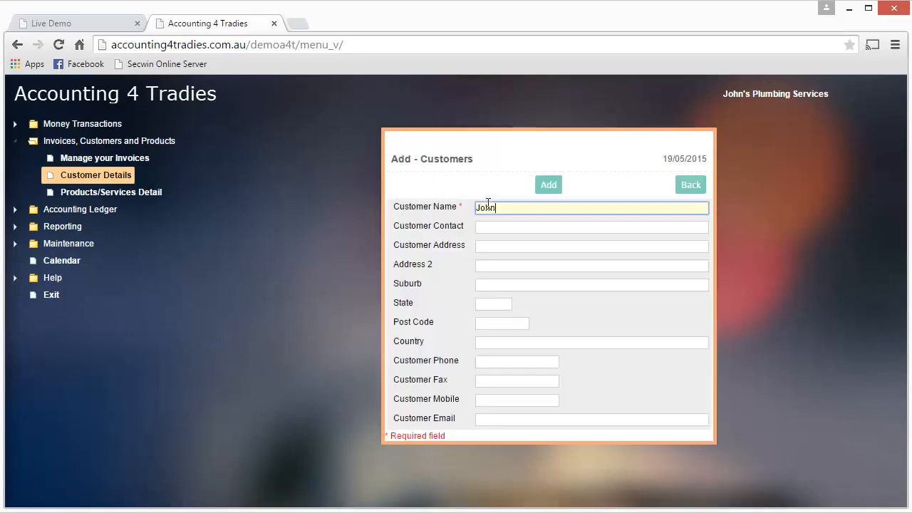
type(" Smitrh")
key("BackSpace")
key("BackSpace")
type("h")
key("Tab")
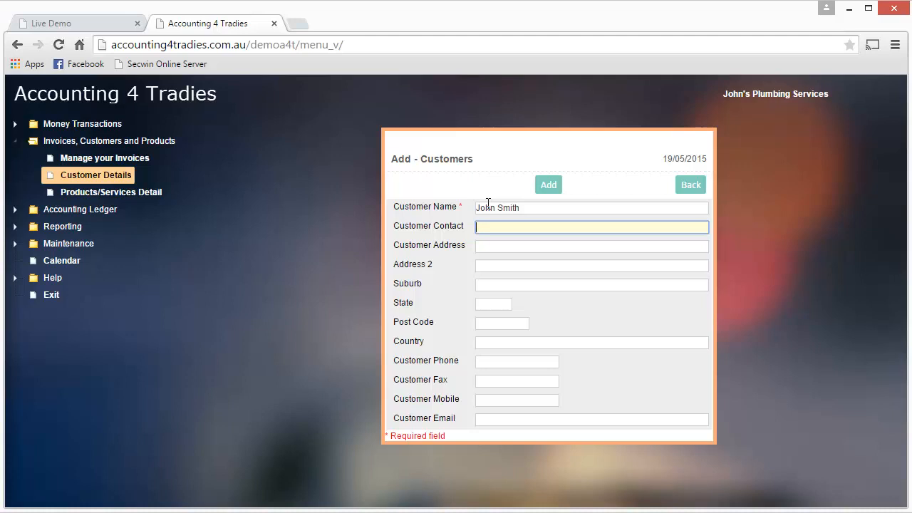
- Fill in the customer's street address and suburb, leaving the contact and second address line blank
key("Tab")
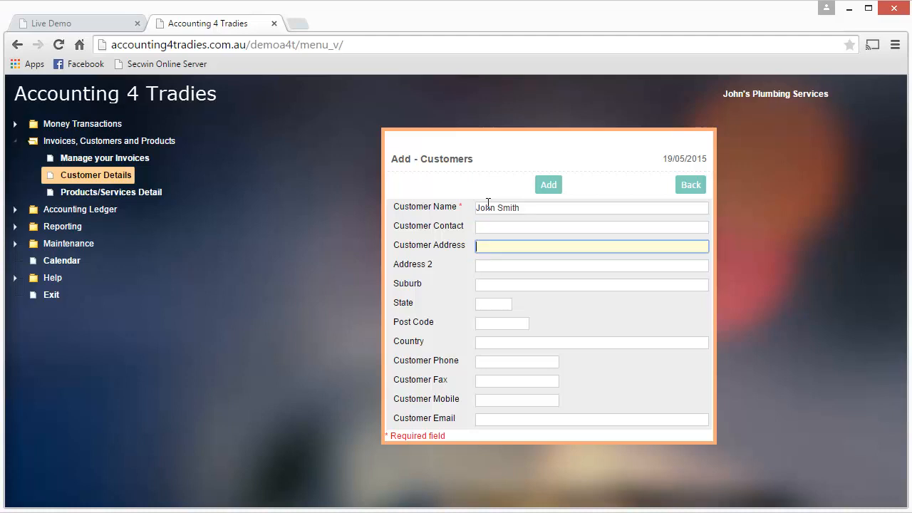
type("12 West Street")
key("Tab")
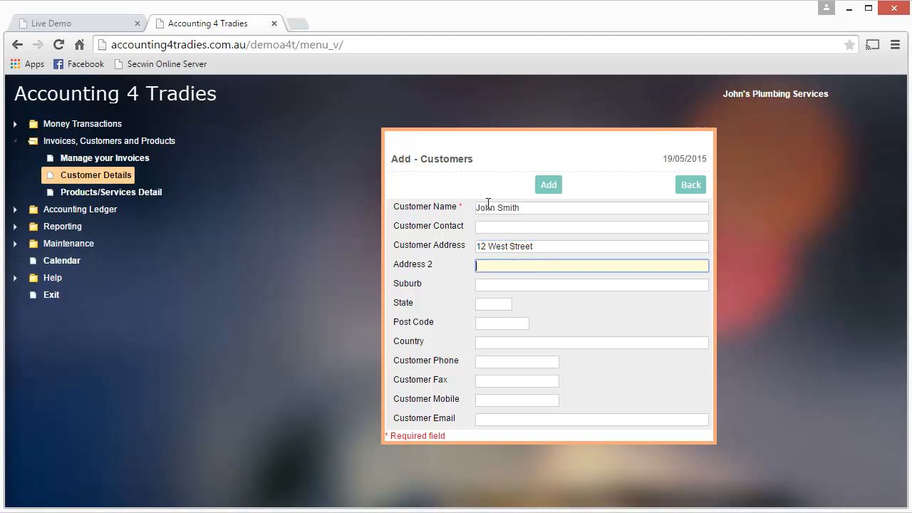
key("Tab")
type("WEST")
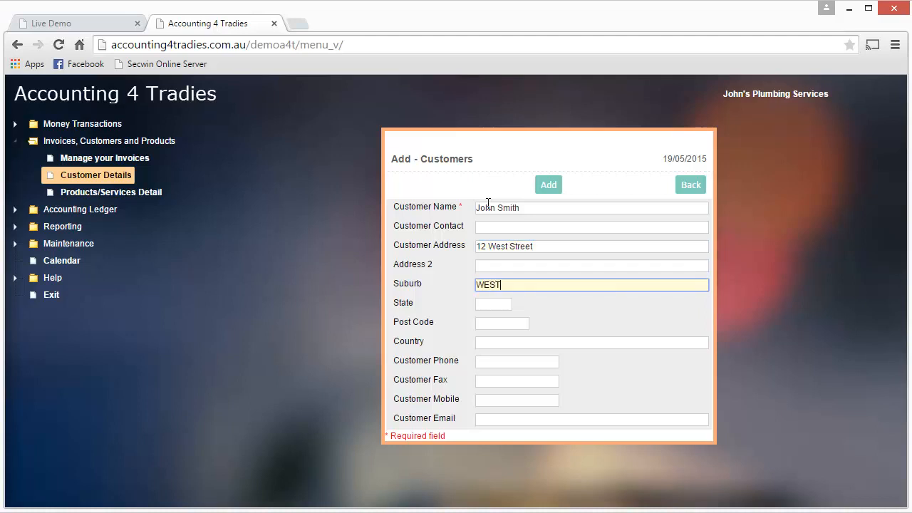
type(" TOWN")
key("Tab")
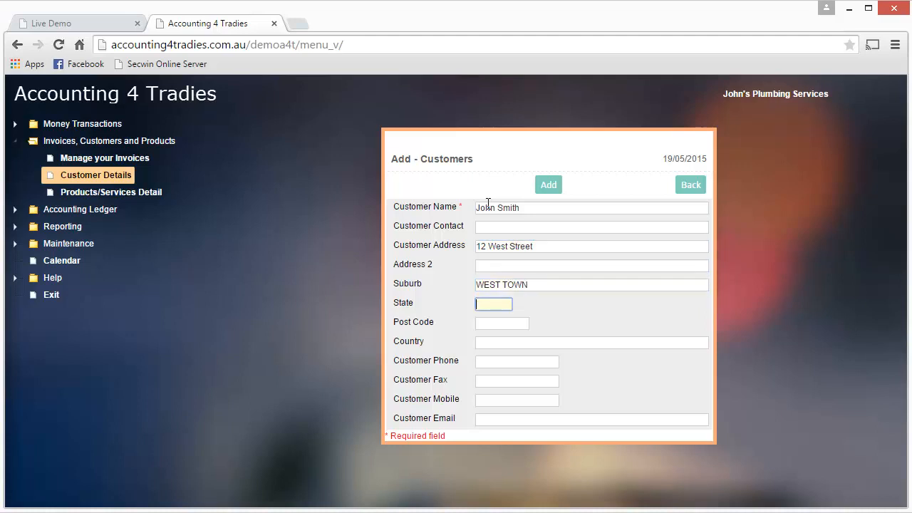
- Enter the customer's state and post code, add the customer record and return to the customer list
type("WA")
key("Tab")
type("6000")
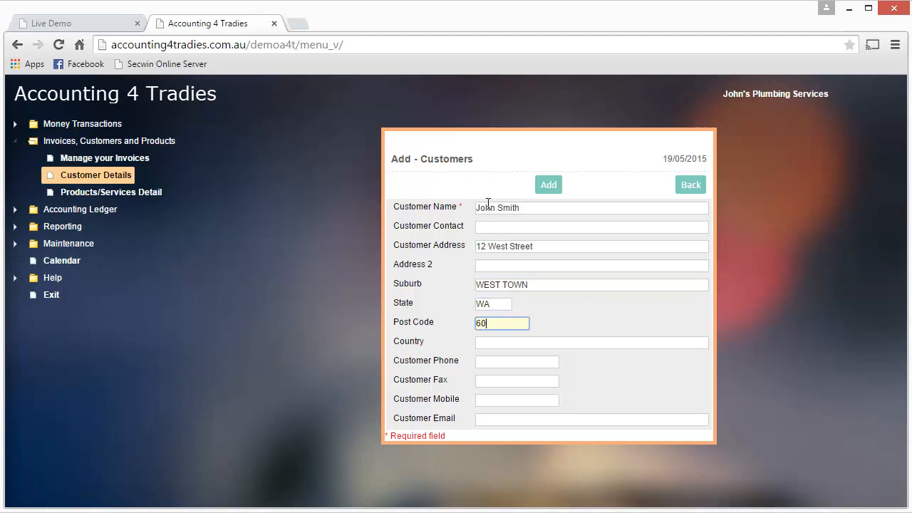
key("Tab")
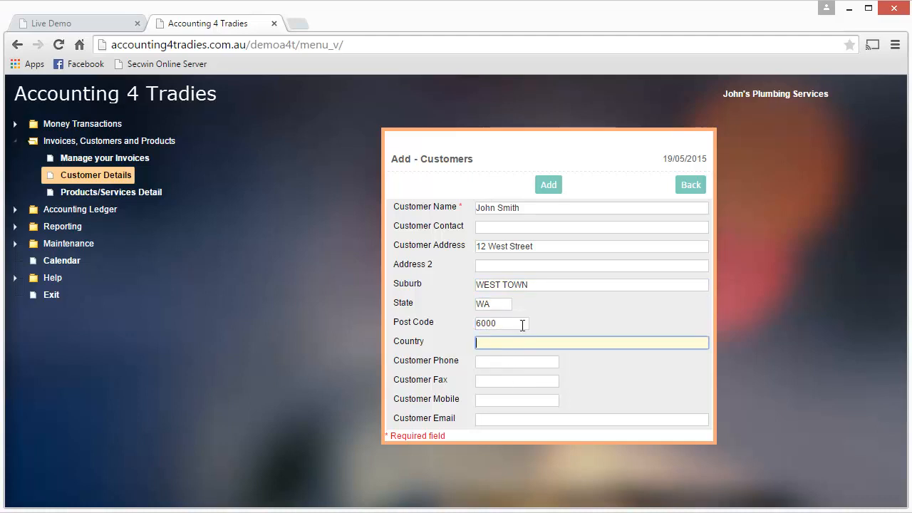
left_click(546, 189)
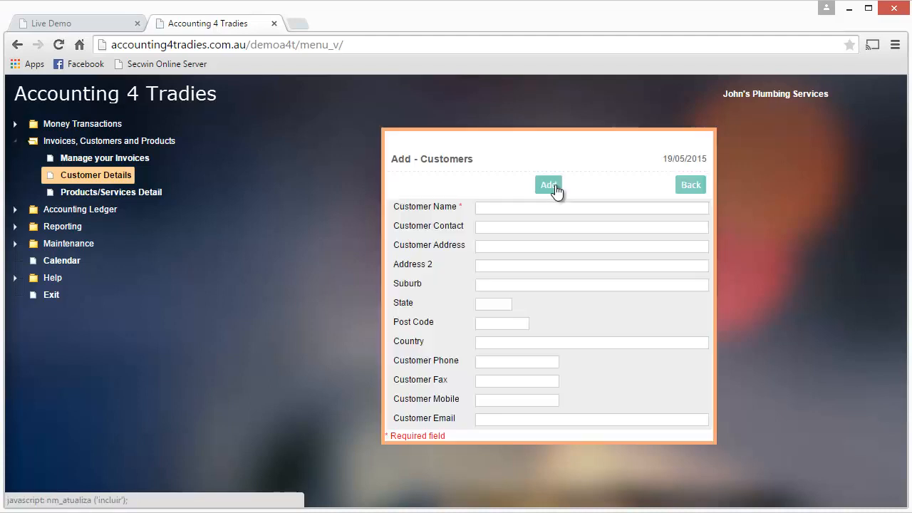
left_click(689, 186)
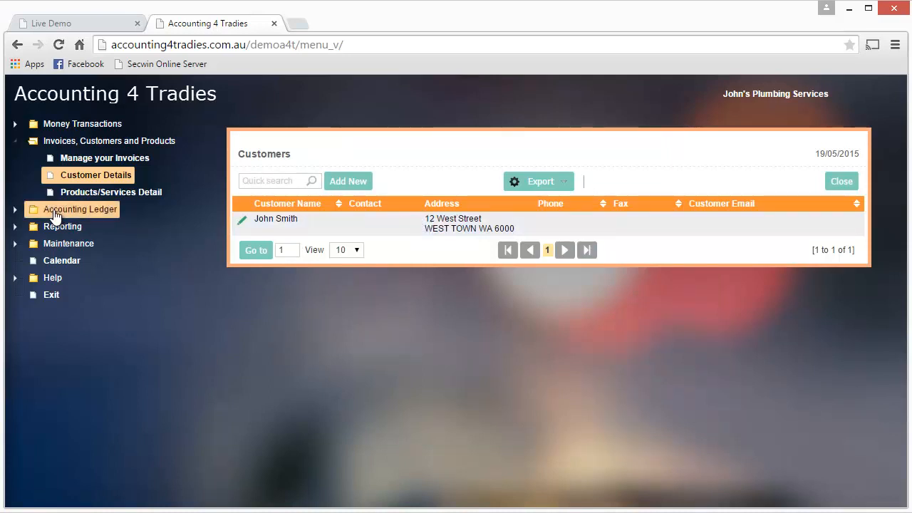
- Start a new invoice in Manage your Invoices and select the existing customer for it
left_click(131, 157)
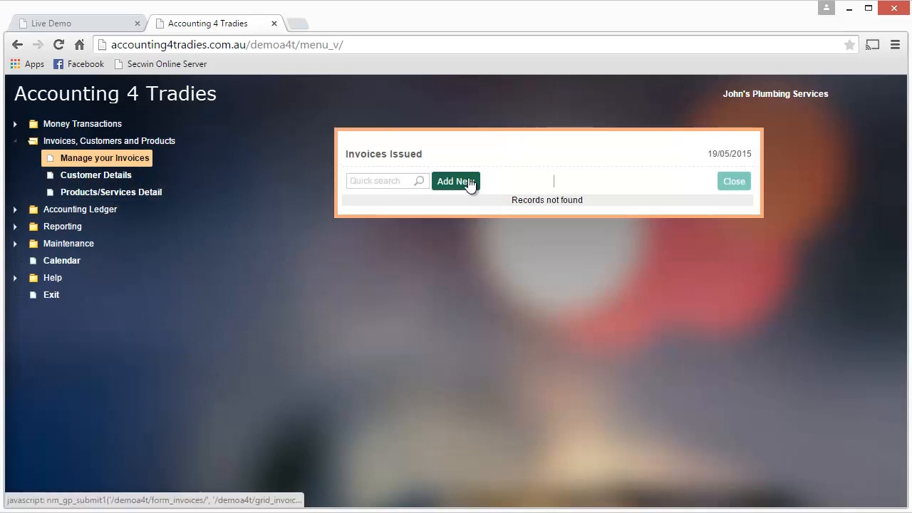
left_click(468, 187)
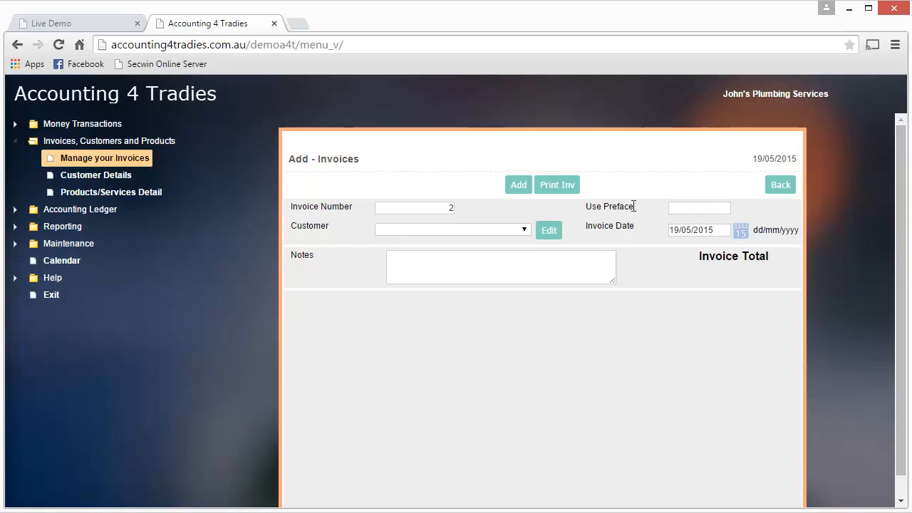
left_click(525, 229)
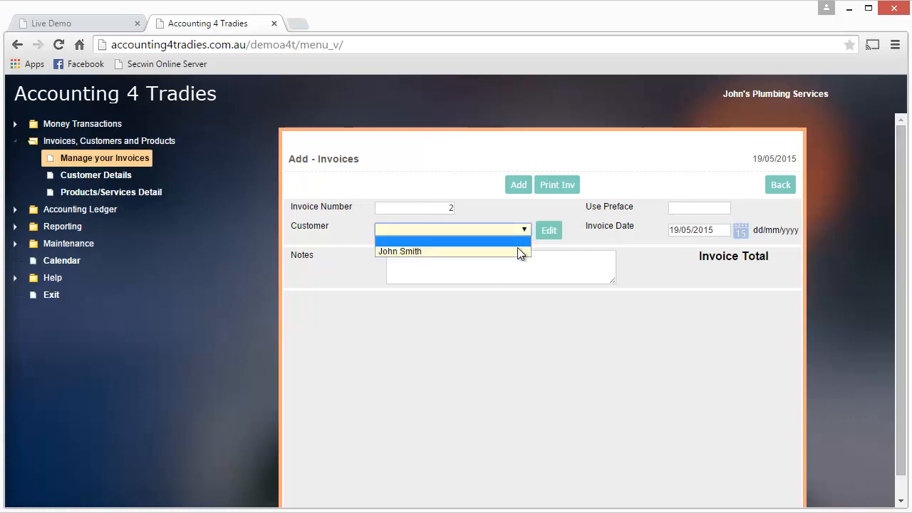
left_click(417, 251)
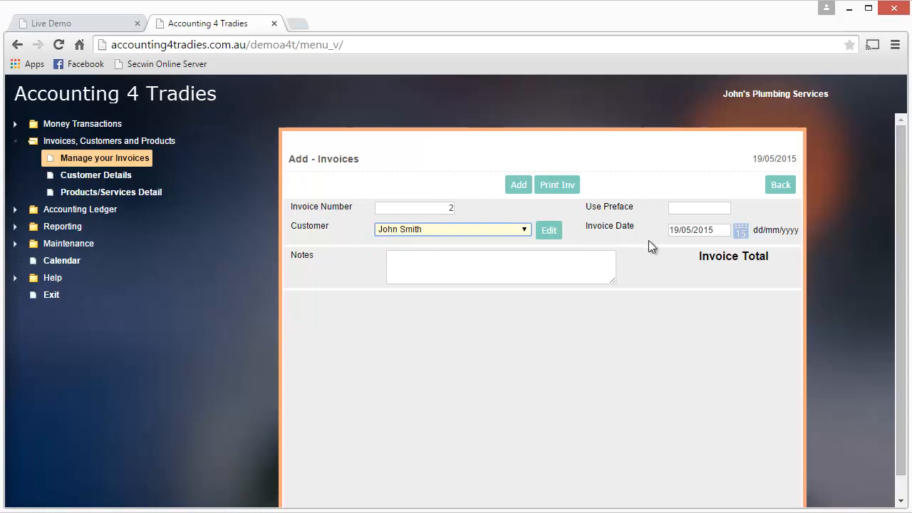
- Enter "Install and Supply Hot Water System" as the invoice notes and add the invoice
left_click(411, 261)
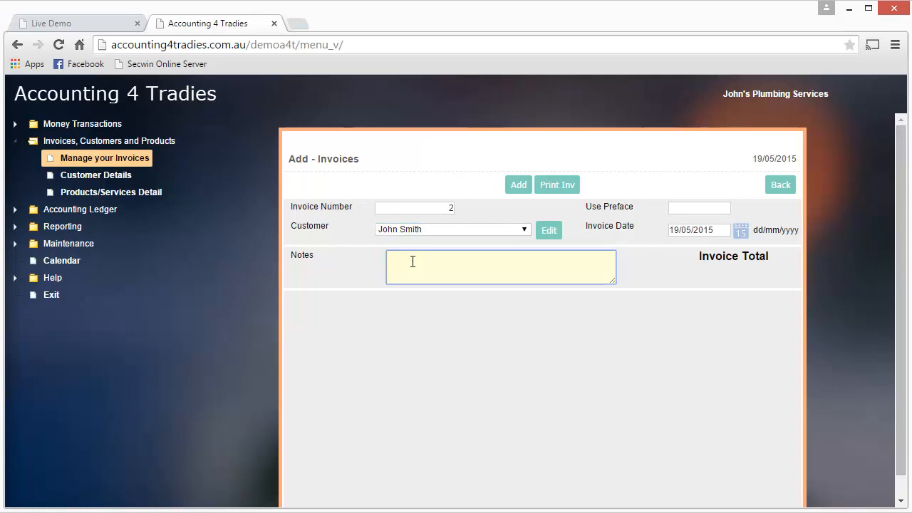
type("Install and Supply Hot Watrer Syste")
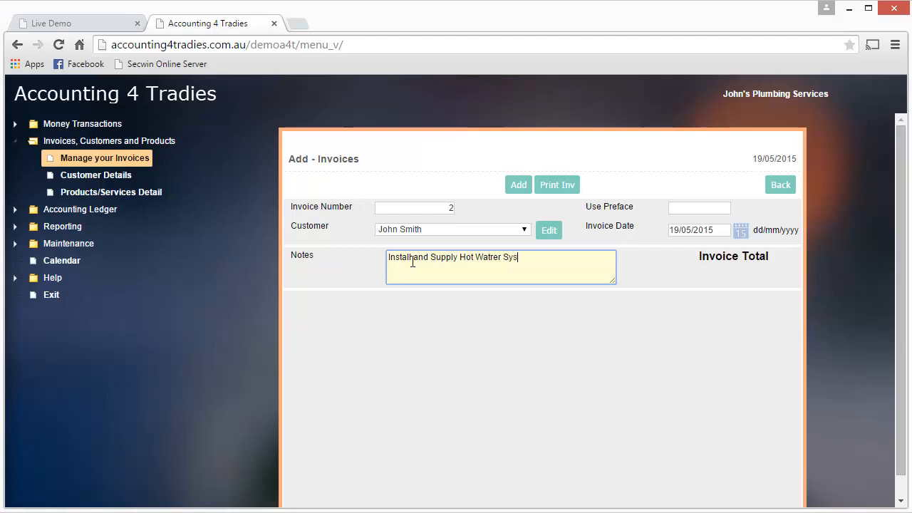
type("m")
key("Delete")
left_click(519, 186)
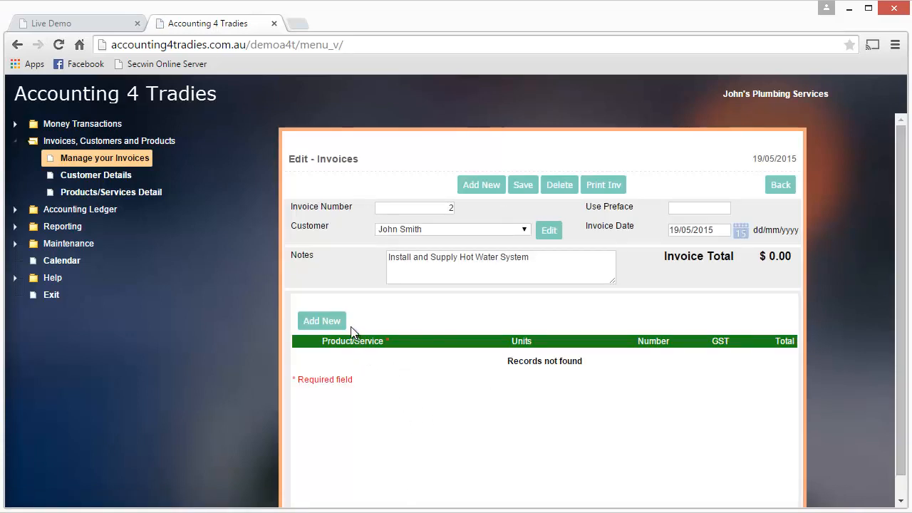
- Add a Labour line to the invoice with Hrs as the units and a number of 2
left_click(325, 322)
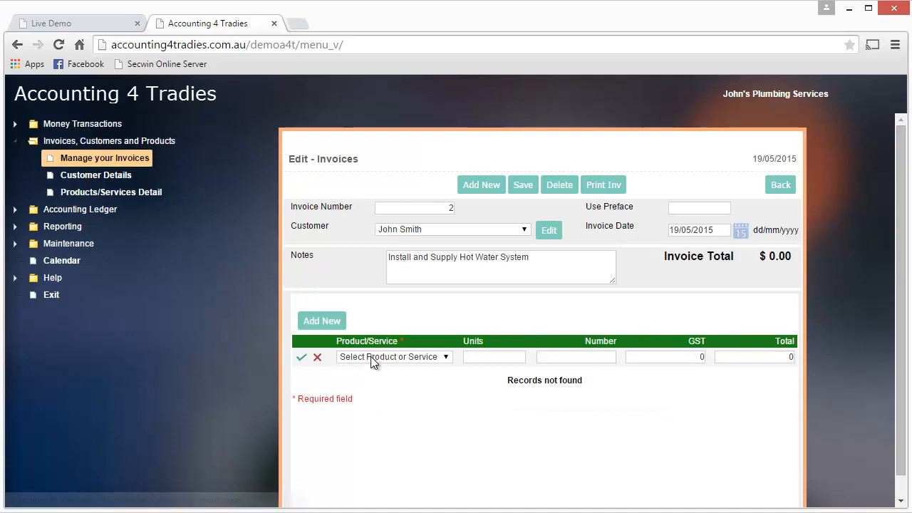
left_click(373, 359)
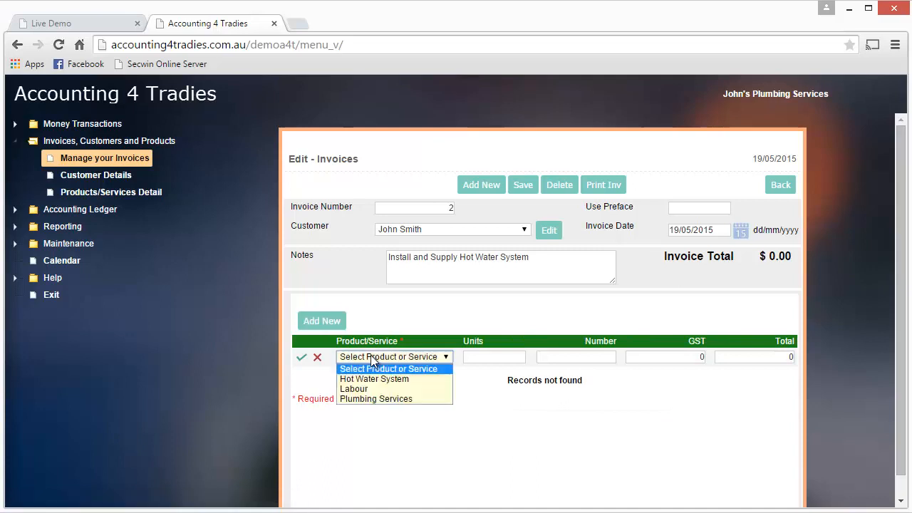
left_click(349, 390)
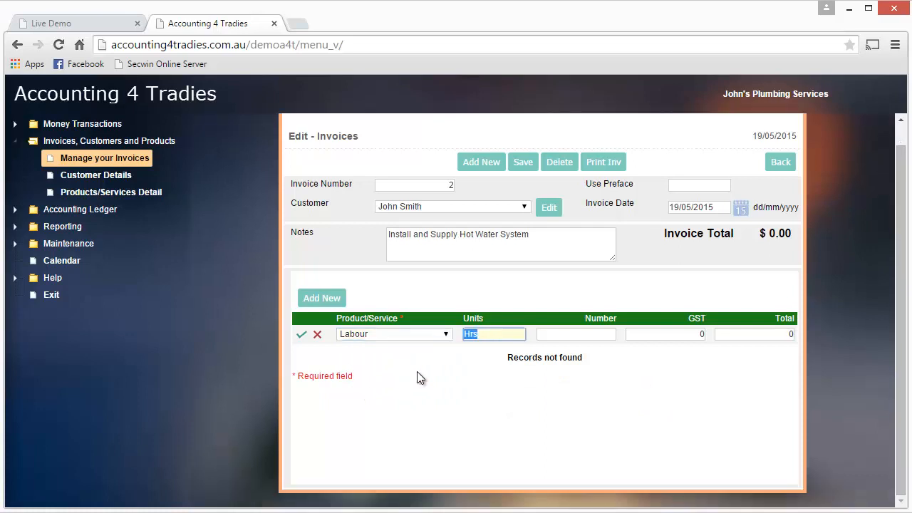
left_click(614, 336)
type("2")
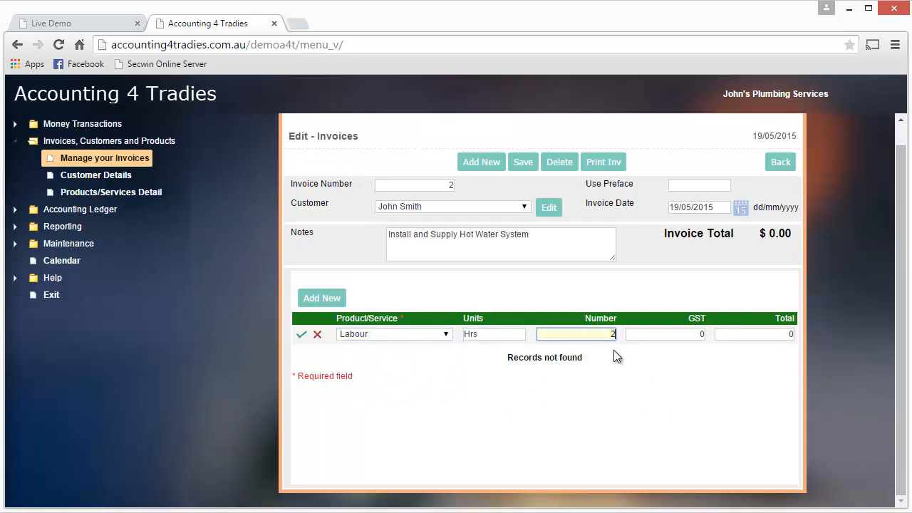
key("Tab")
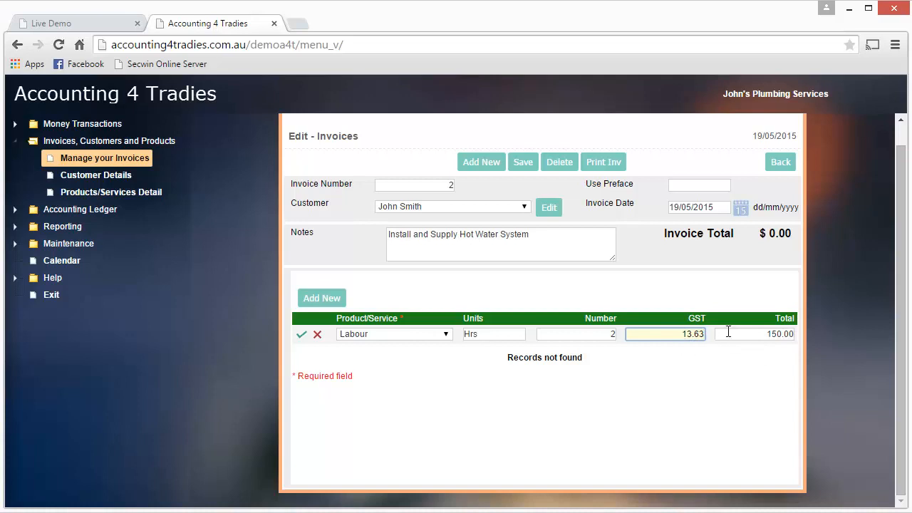
left_click(302, 334)
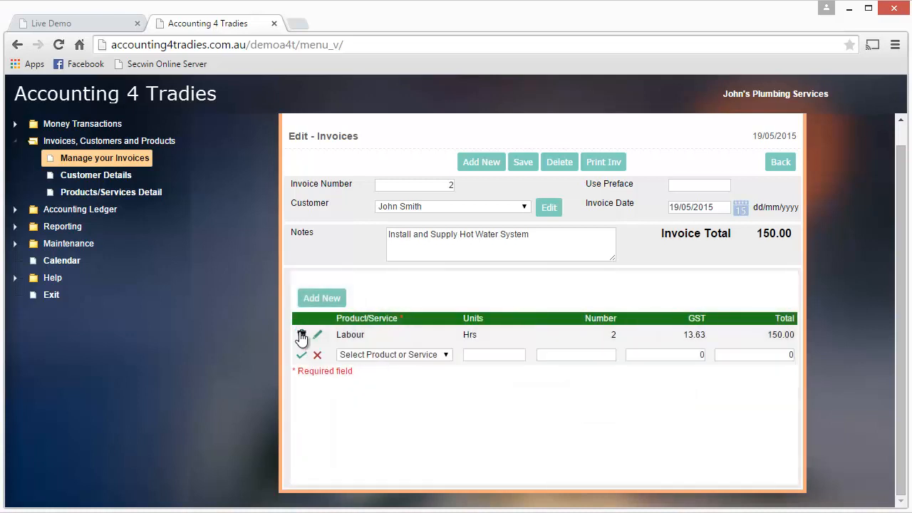
- Add a Hot Water System line to the invoice with a number of 1, leaving the units blank
left_click(392, 357)
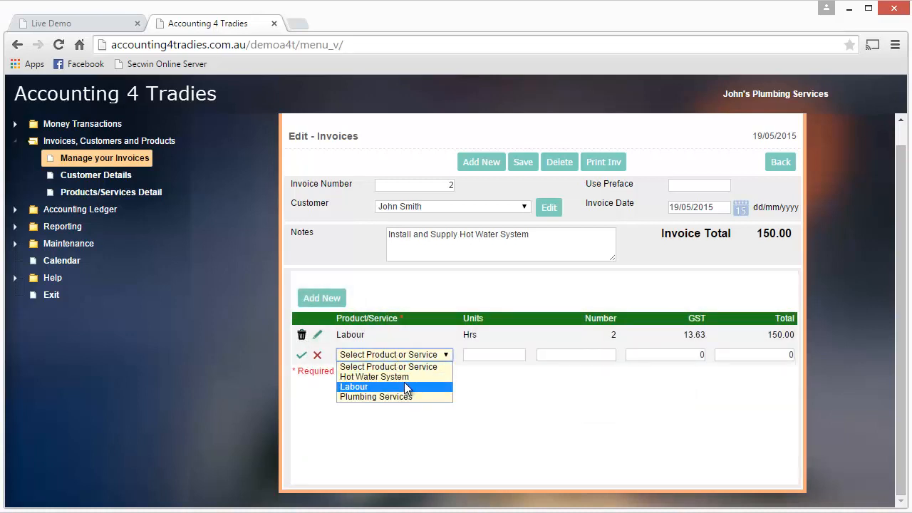
left_click(409, 377)
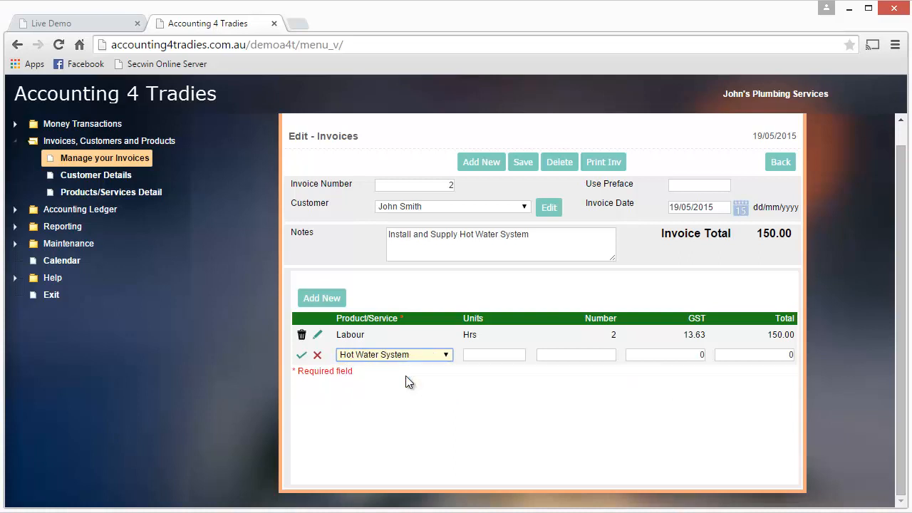
key("Tab")
key("Tab")
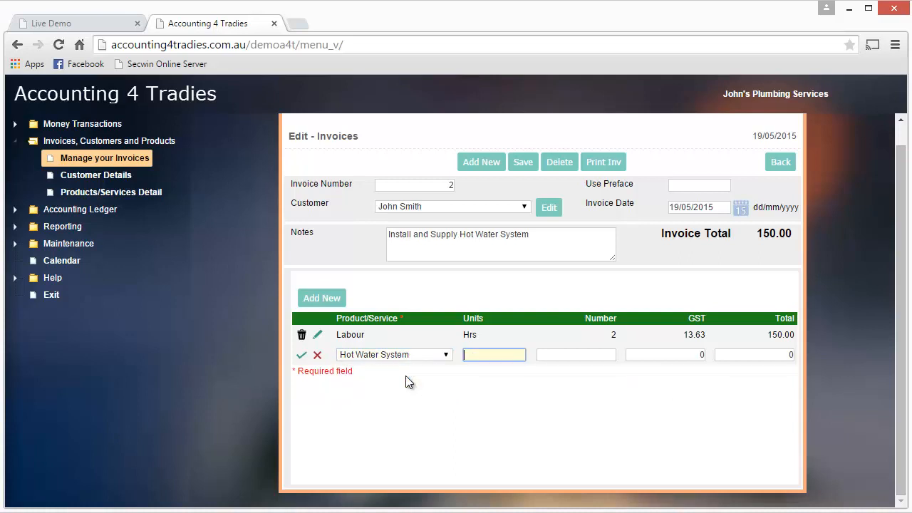
type("1")
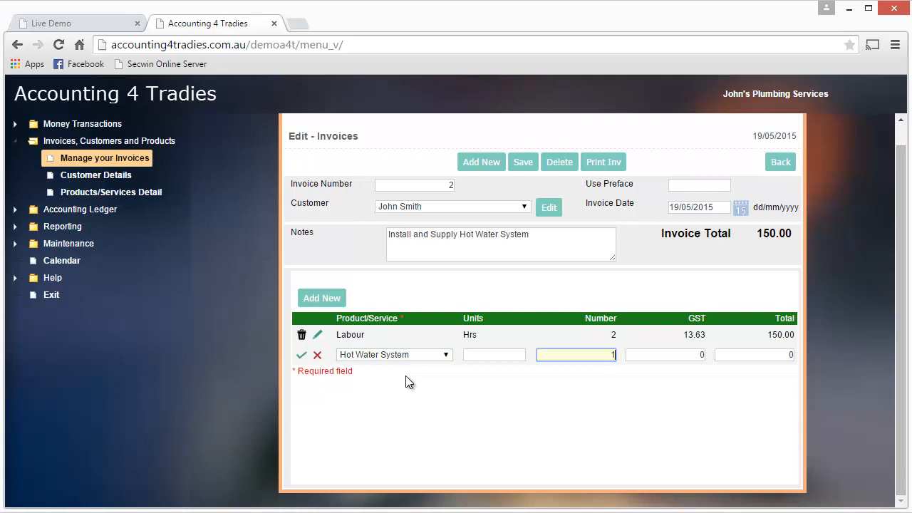
key("Tab")
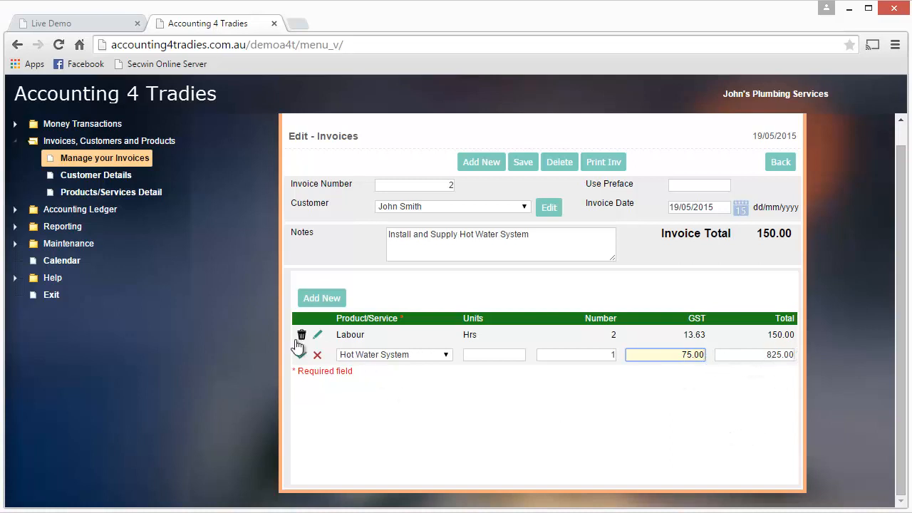
left_click(301, 356)
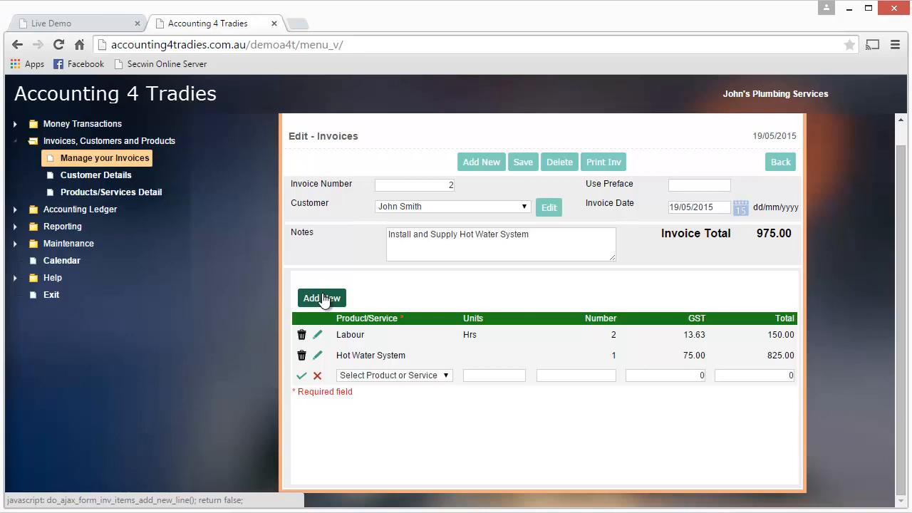
- Add a Plumbing Services line with blank units and number and 100 entered as total, then save the invoice and return to the invoice list
left_click(364, 377)
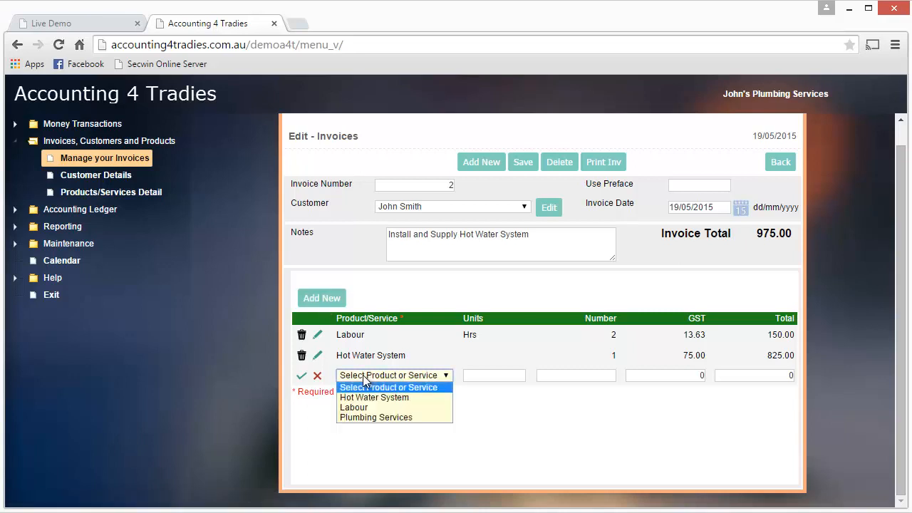
left_click(372, 417)
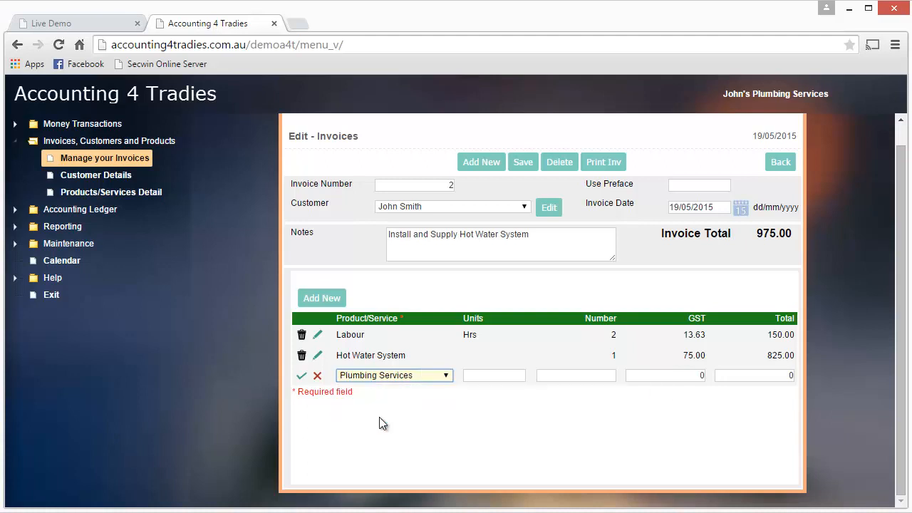
key("Tab")
key("Tab")
key("Tab")
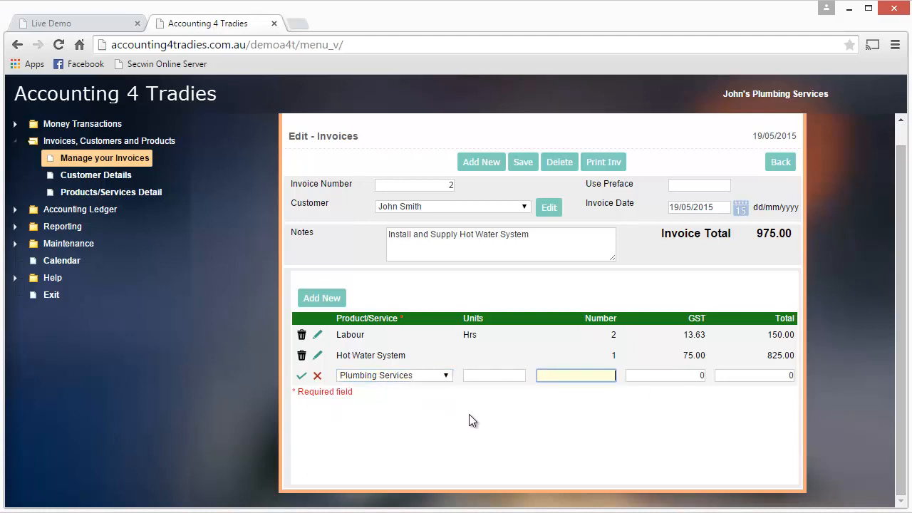
key("Tab")
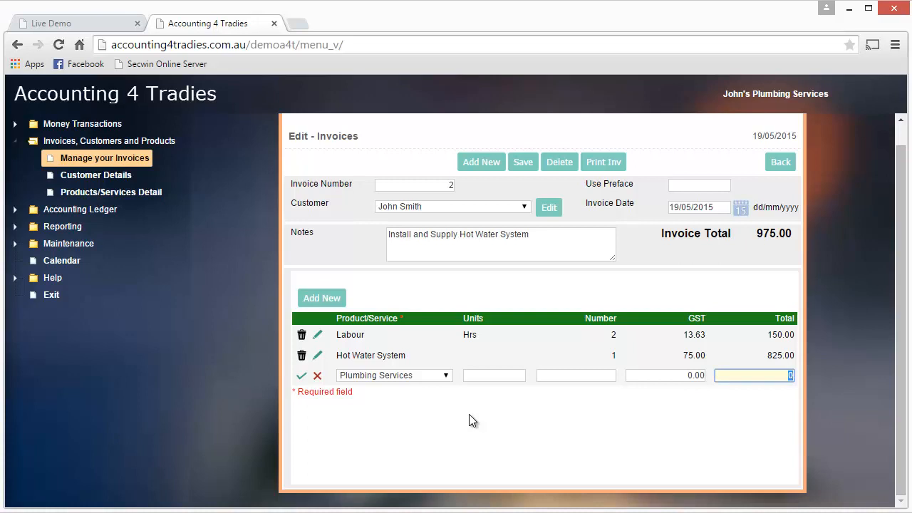
type("100")
key("Tab")
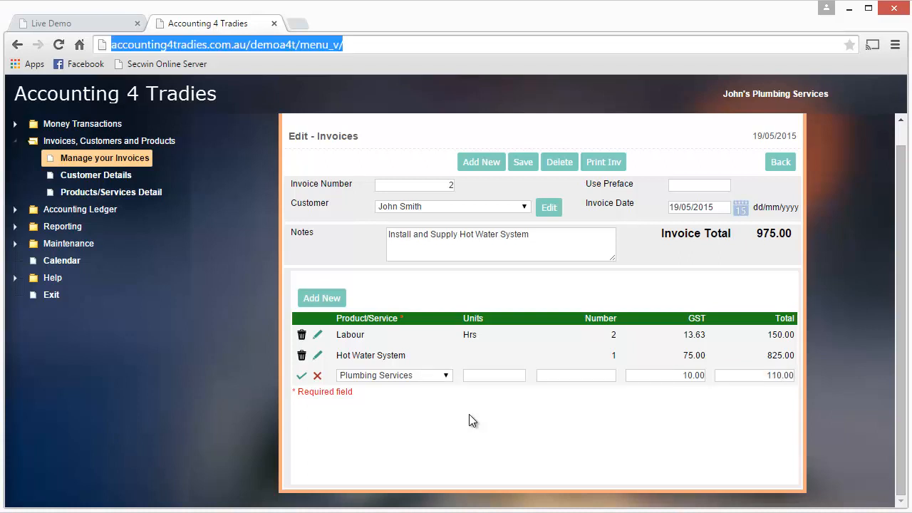
left_click(301, 375)
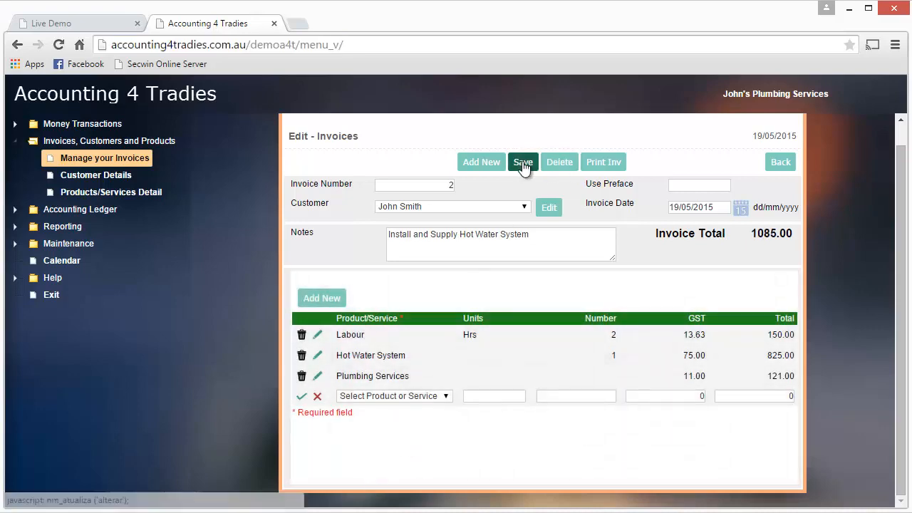
left_click(524, 164)
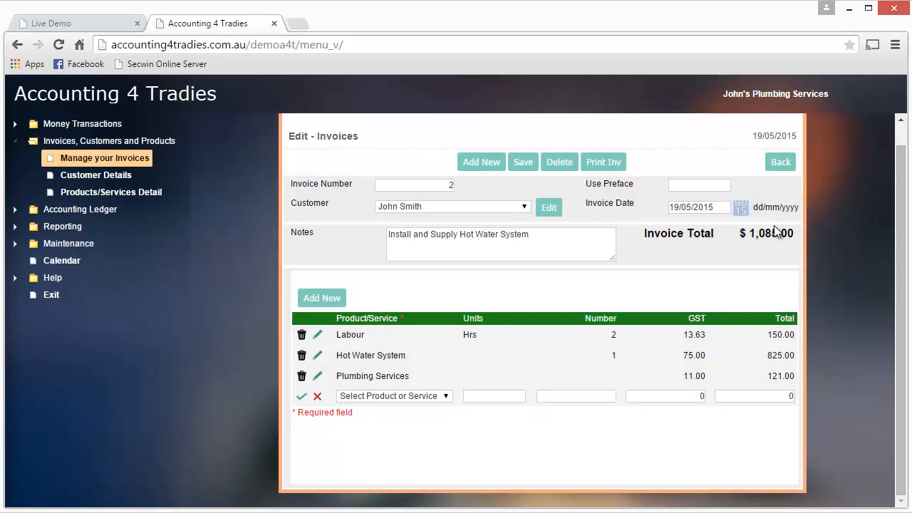
left_click(779, 163)
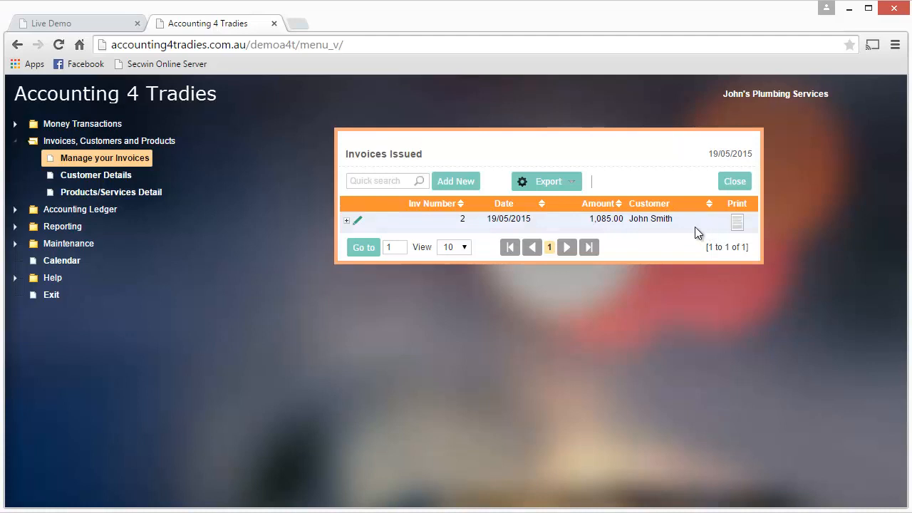
- Open the printable tax invoice from the issued invoices list and examine its line items, total and terms of payment
left_click(736, 225)
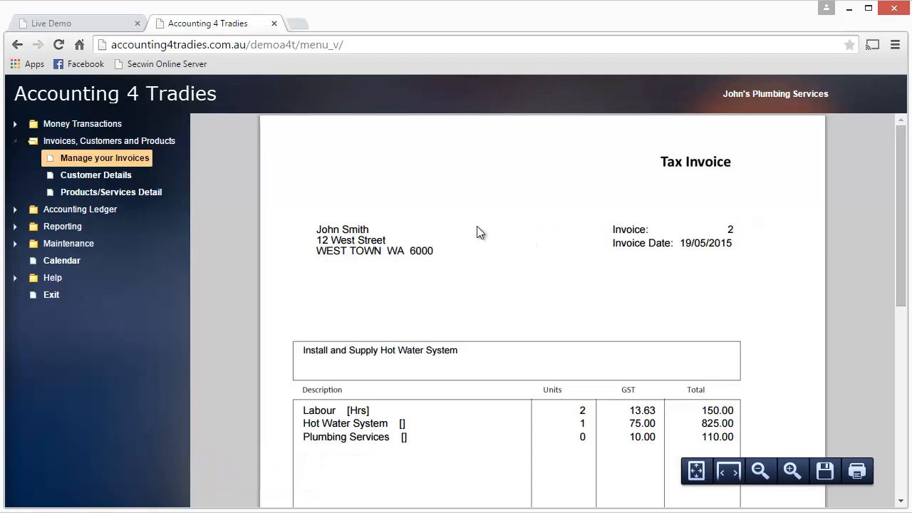
scroll(481, 213, "down", 1)
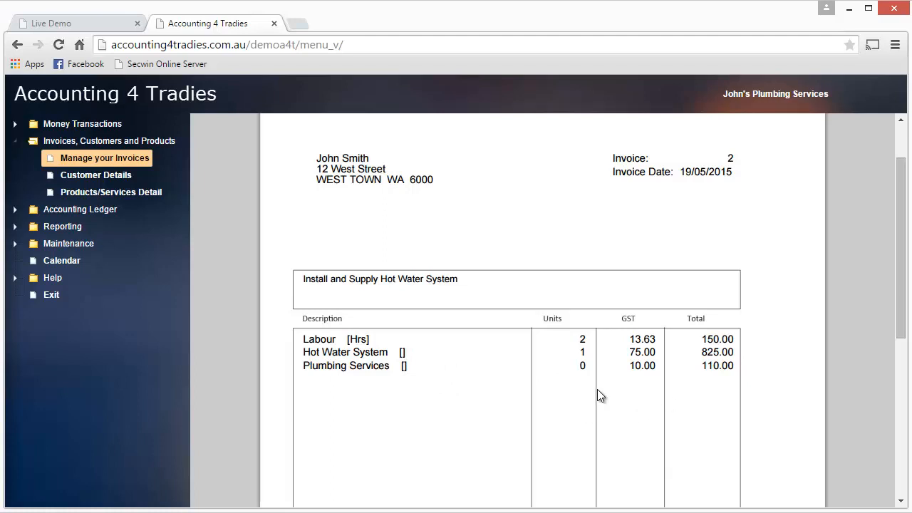
scroll(598, 390, "down", 3)
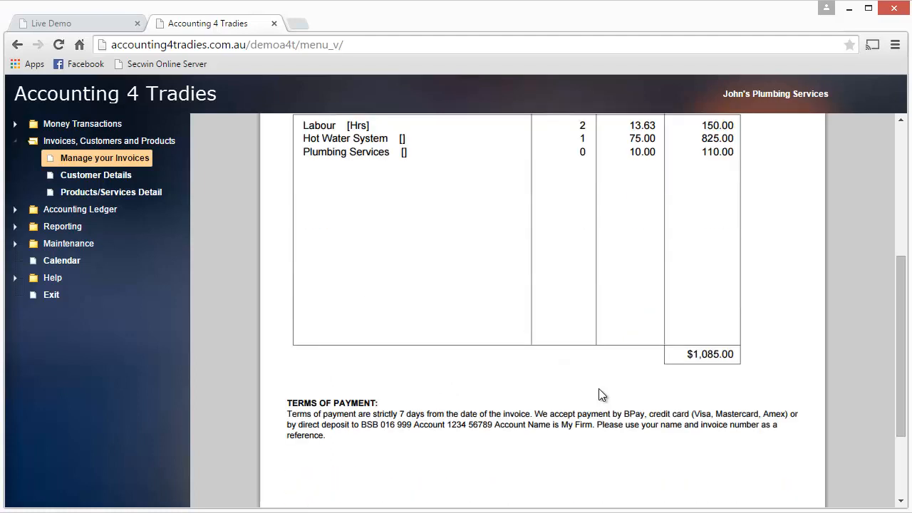
scroll(471, 313, "up", 4)
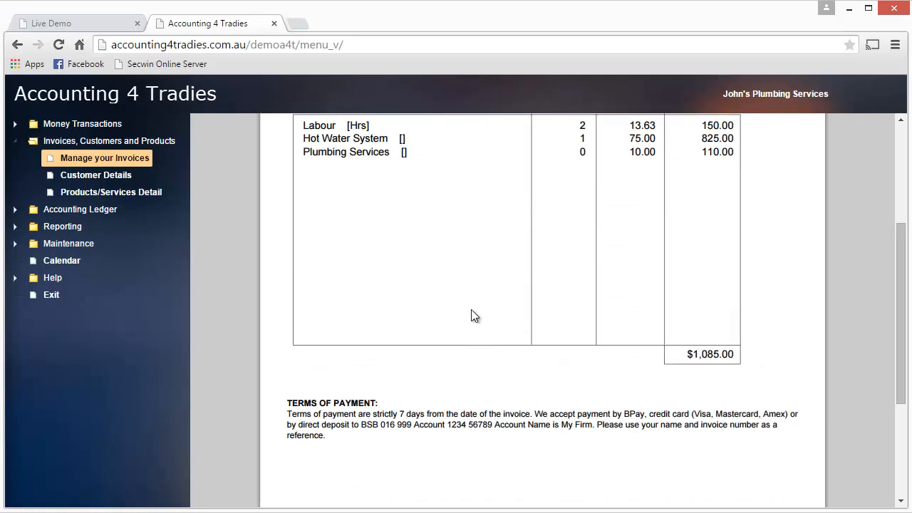